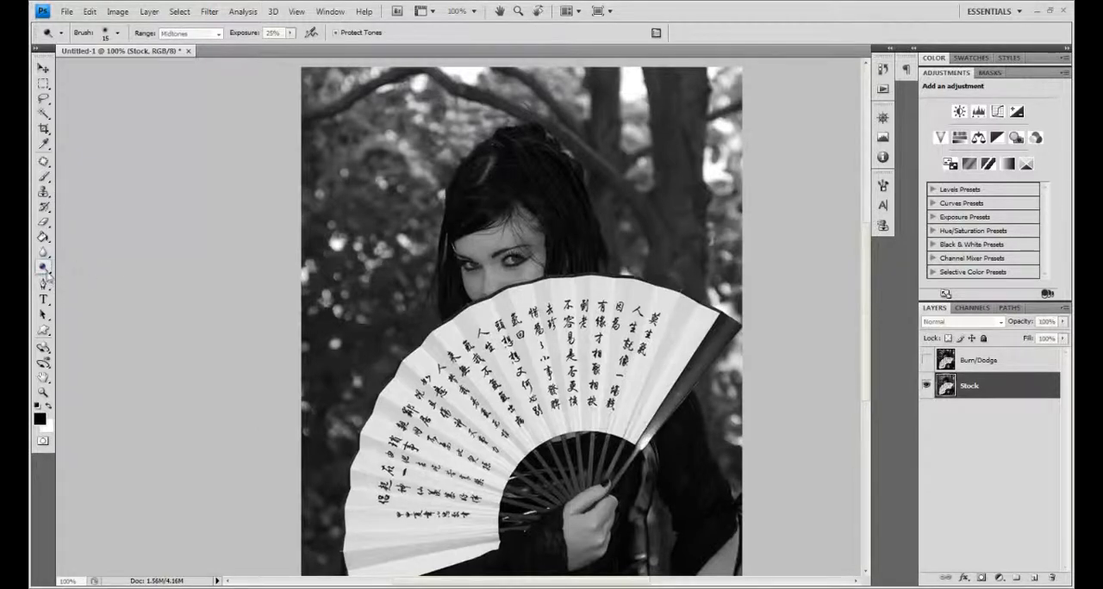
click(44, 268)
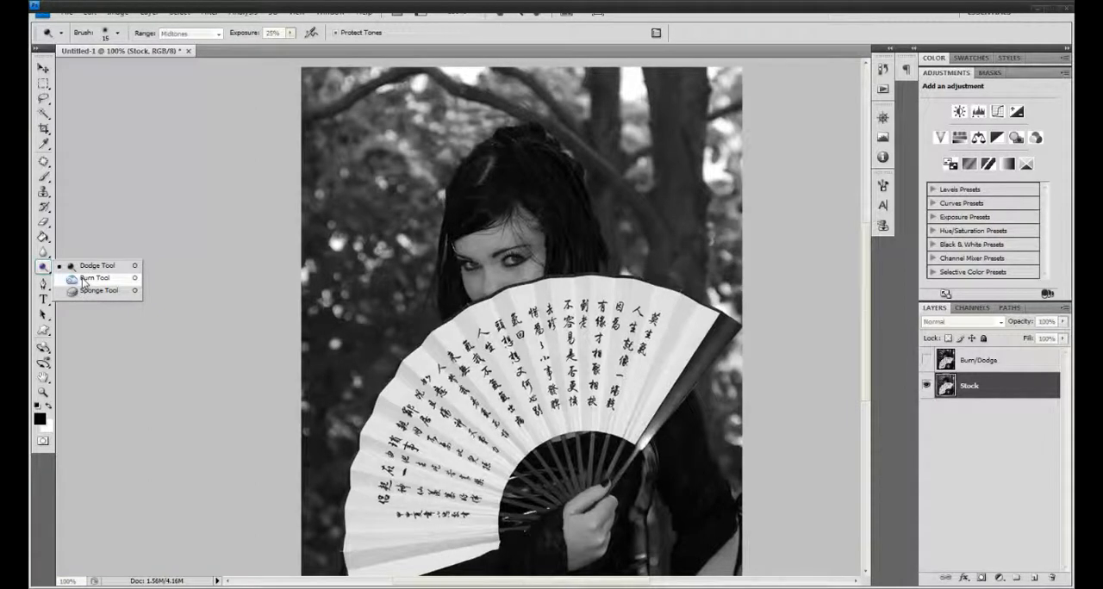
click(83, 283)
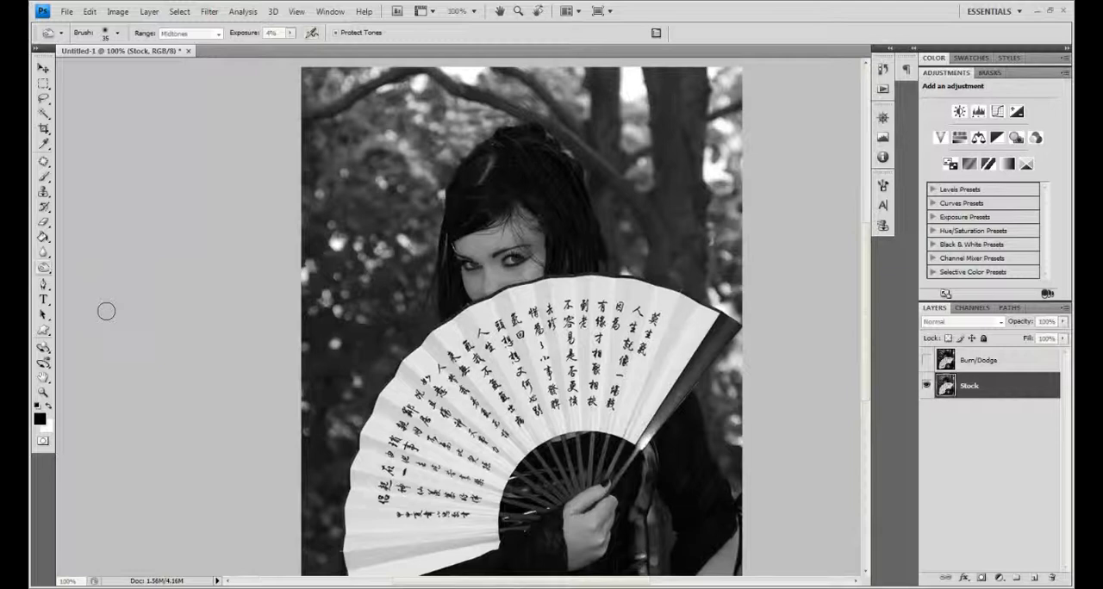
drag(43, 267, 82, 276)
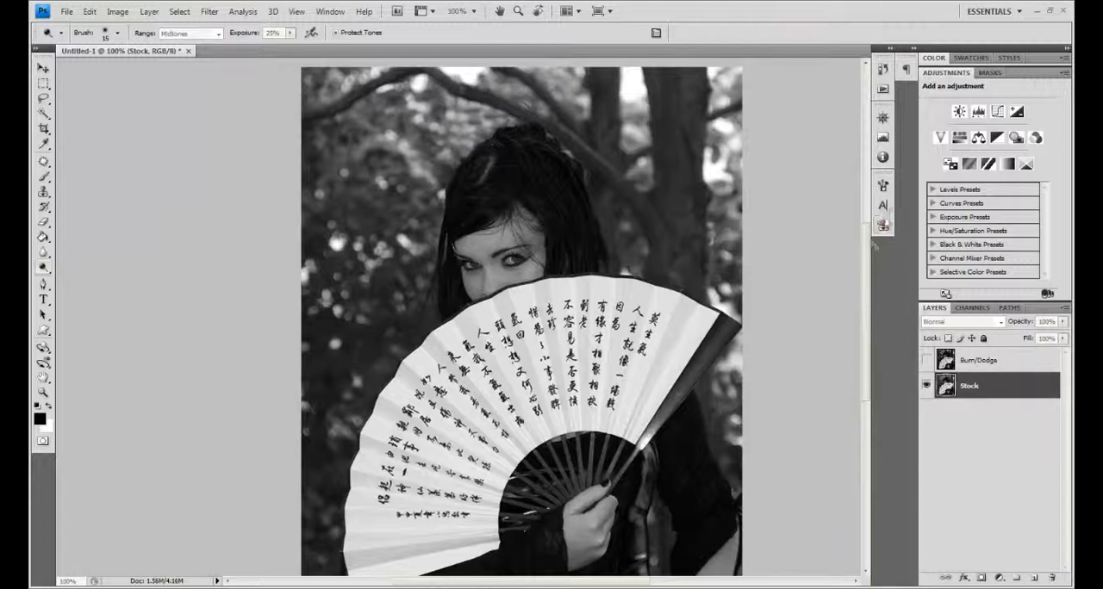
scroll(861, 241, down, 1)
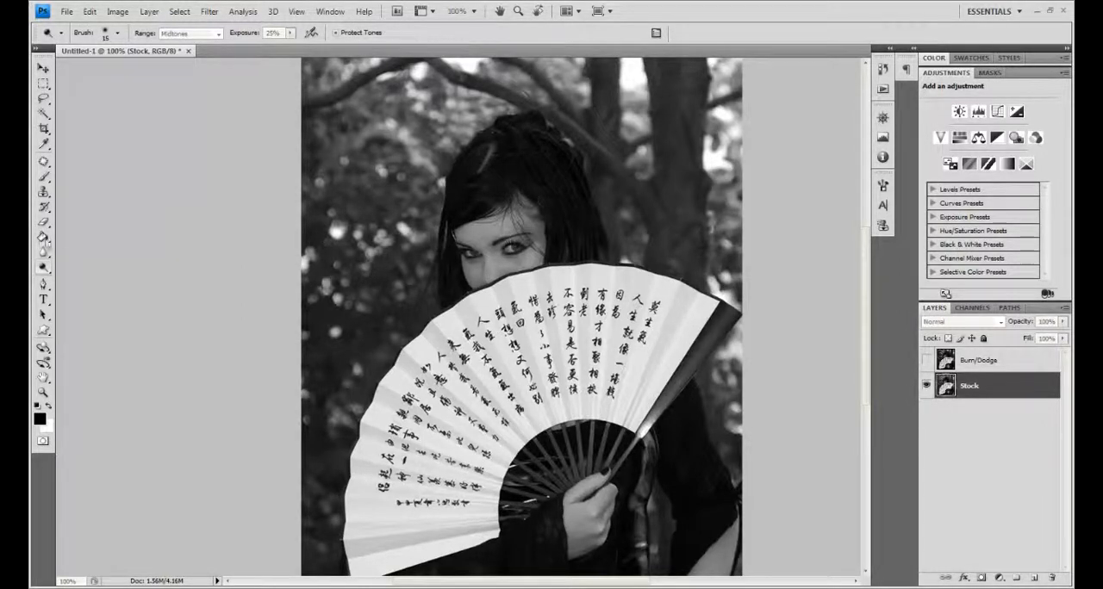
right_click(51, 272)
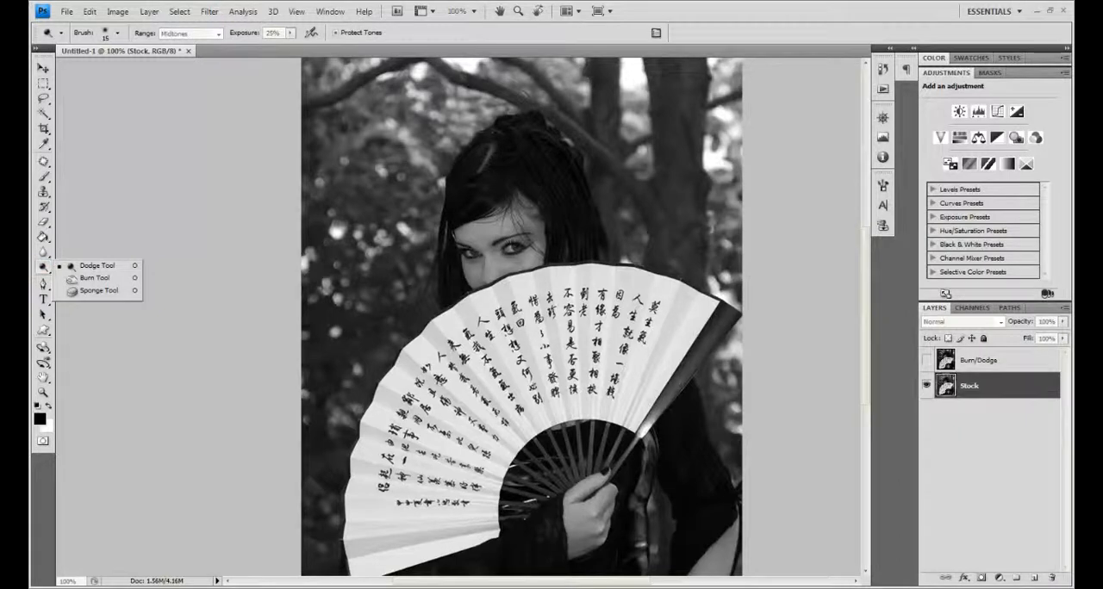
click(152, 98)
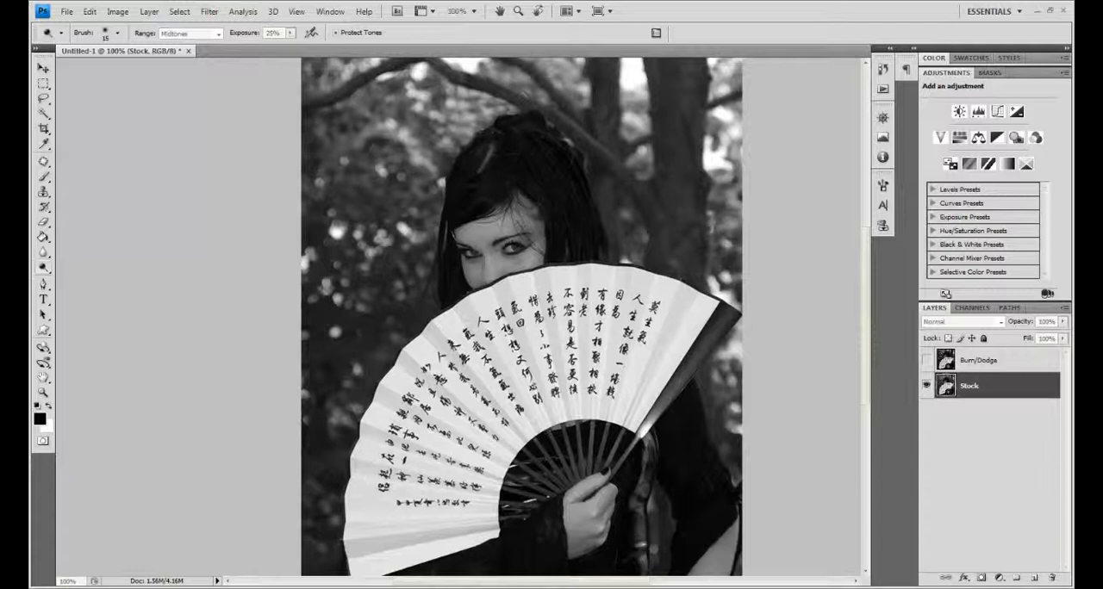
click(117, 32)
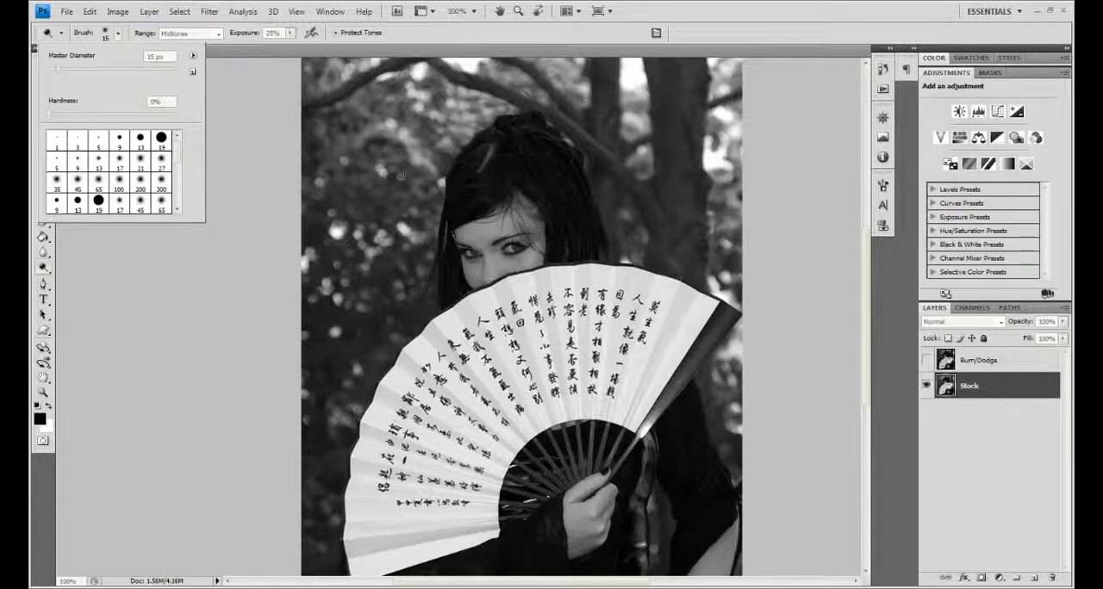
click(138, 37)
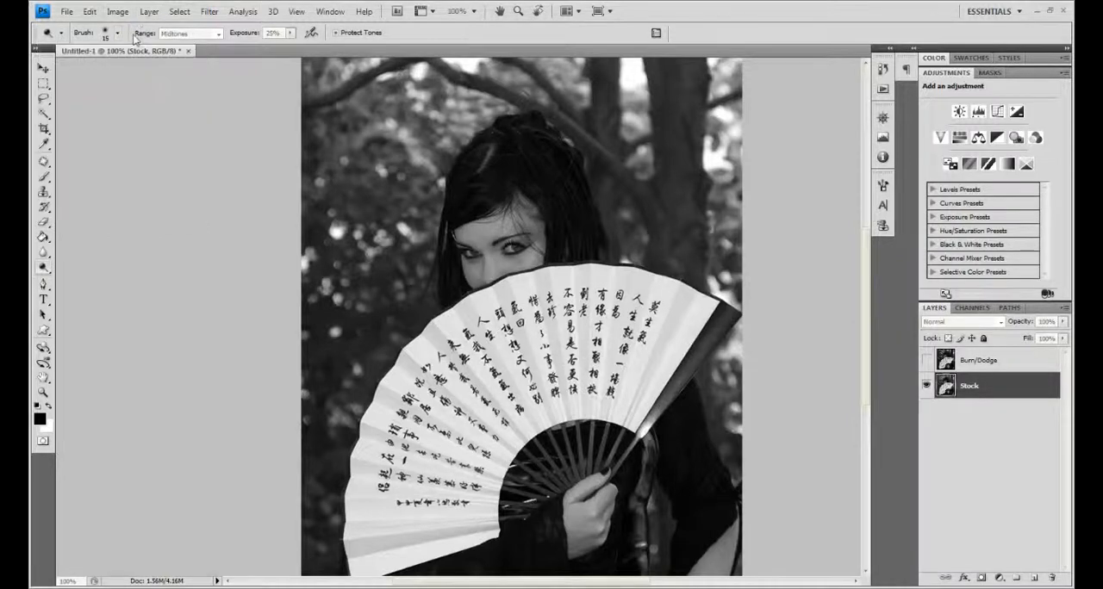
click(202, 35)
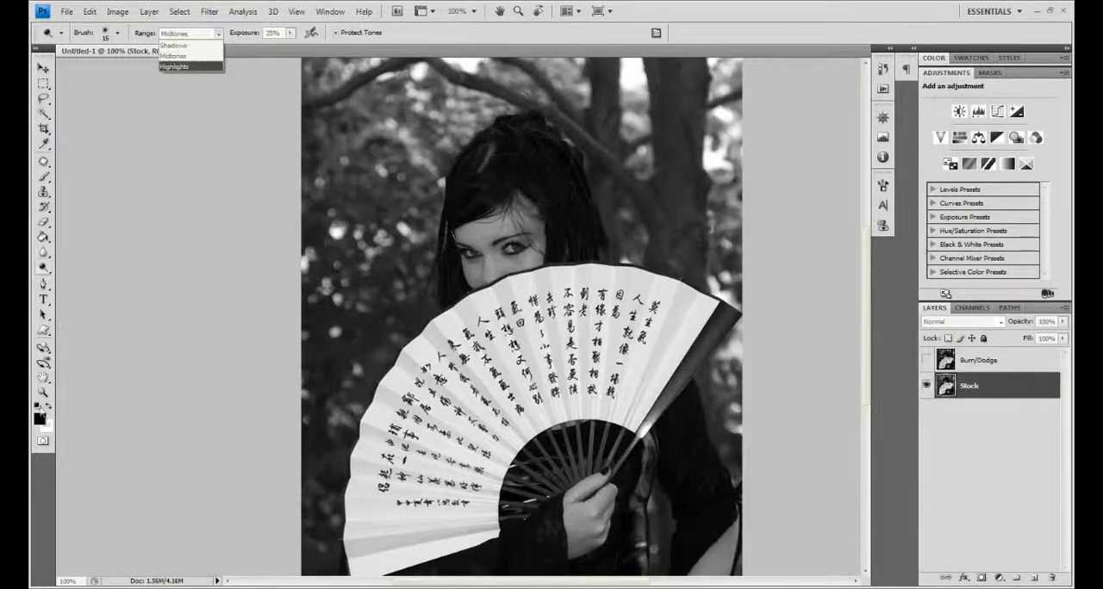
click(43, 423)
click(41, 420)
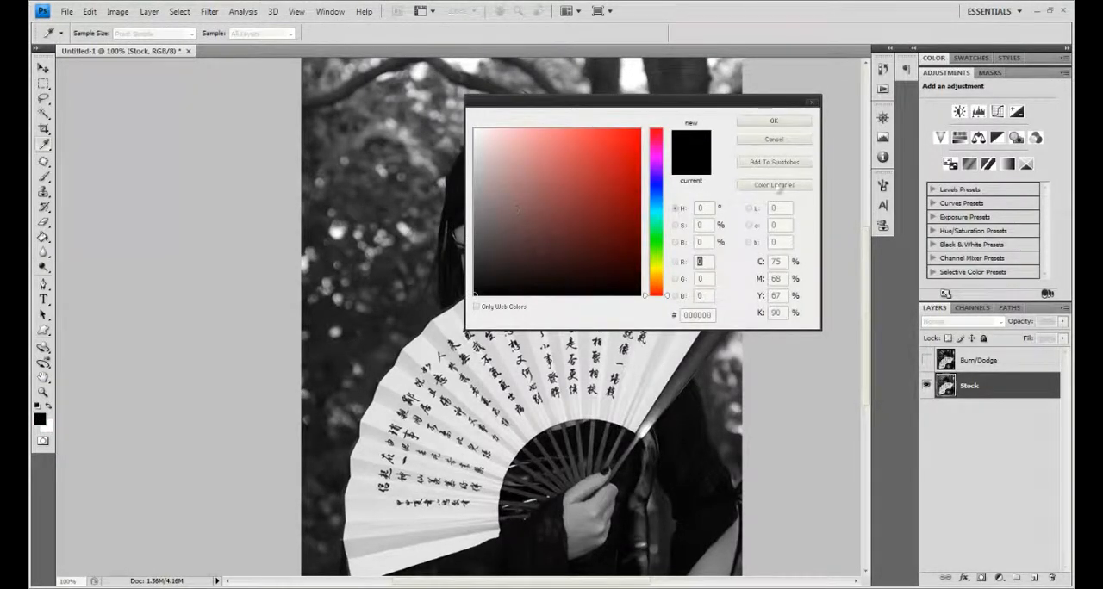
click(774, 140)
Step: Set the Dodge tool to the Highlights range with 100% exposure and a 250 px brush
click(215, 34)
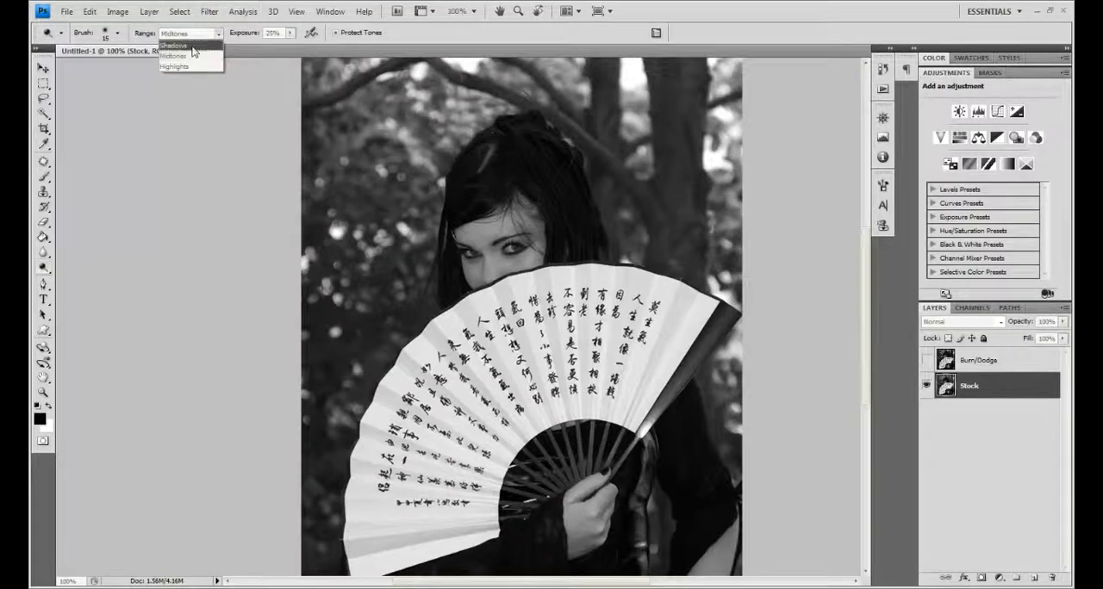
click(185, 42)
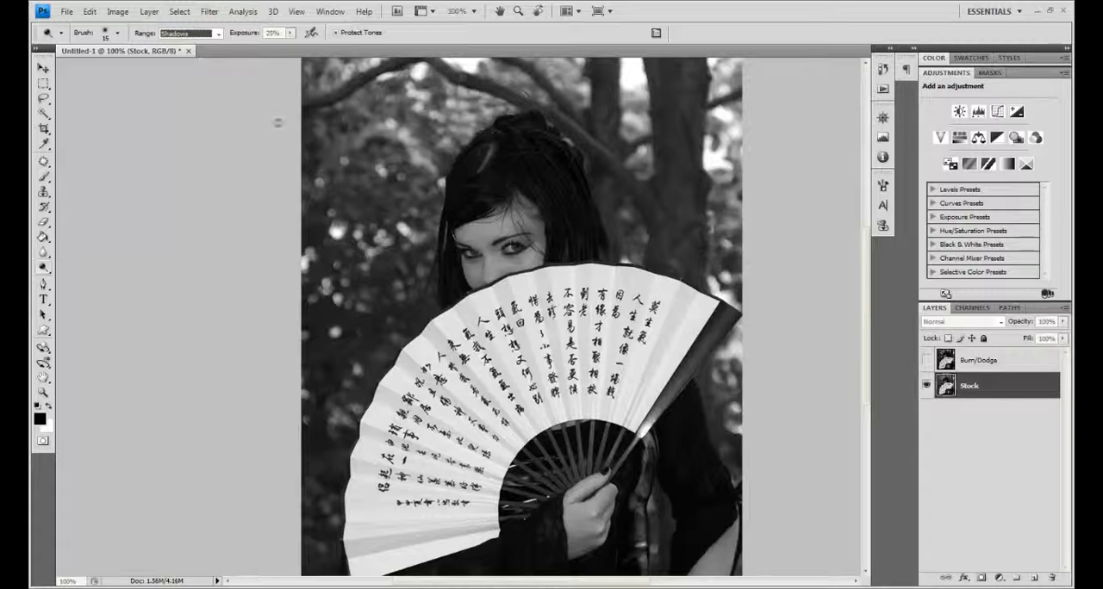
click(289, 33)
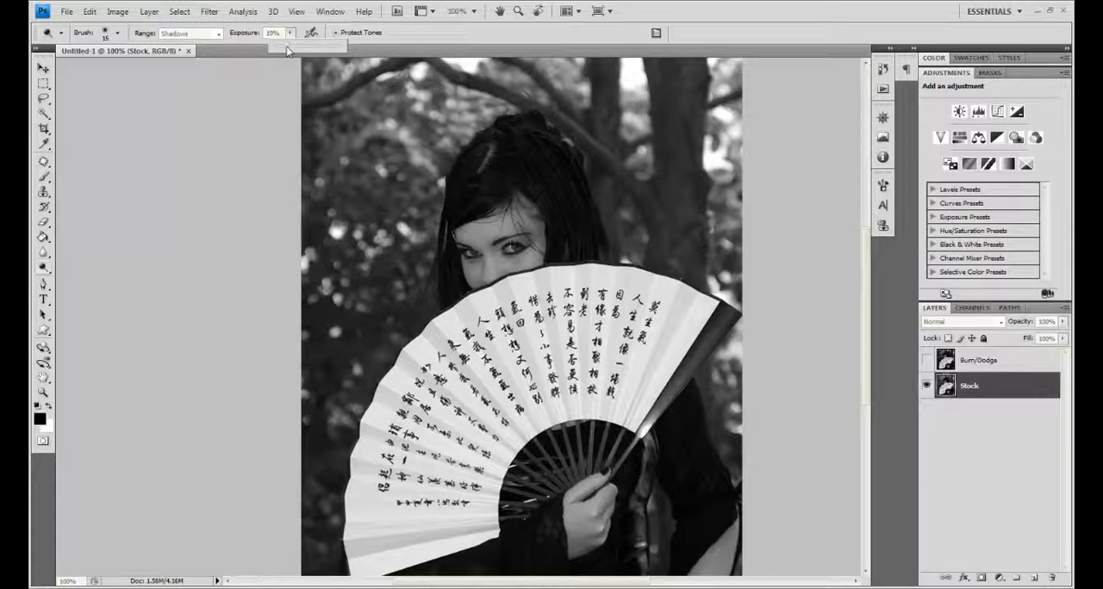
drag(291, 47, 482, 31)
key(])
click(199, 32)
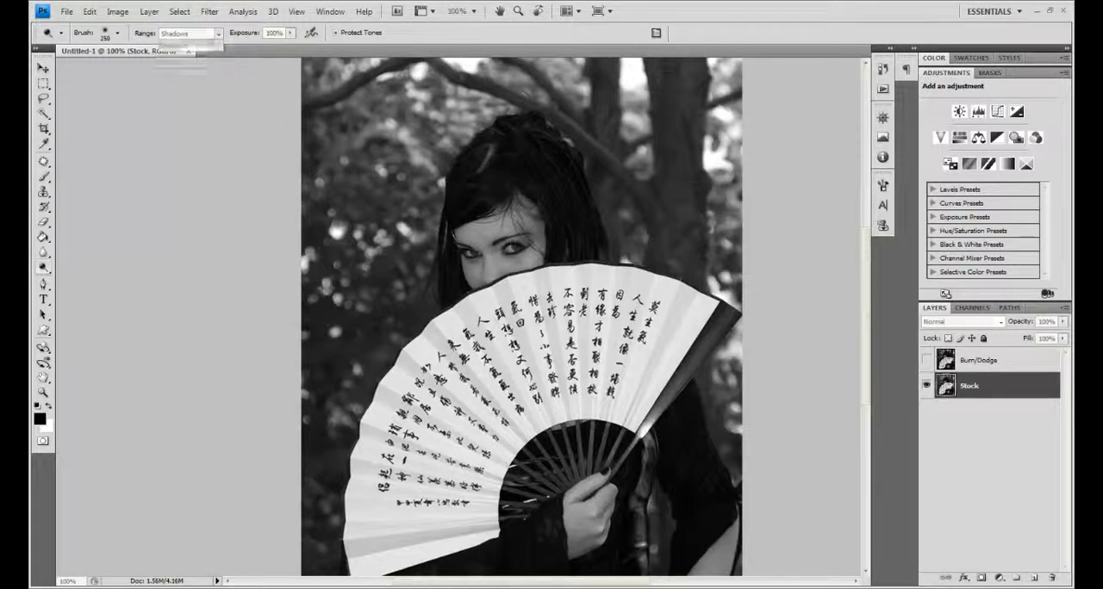
click(207, 38)
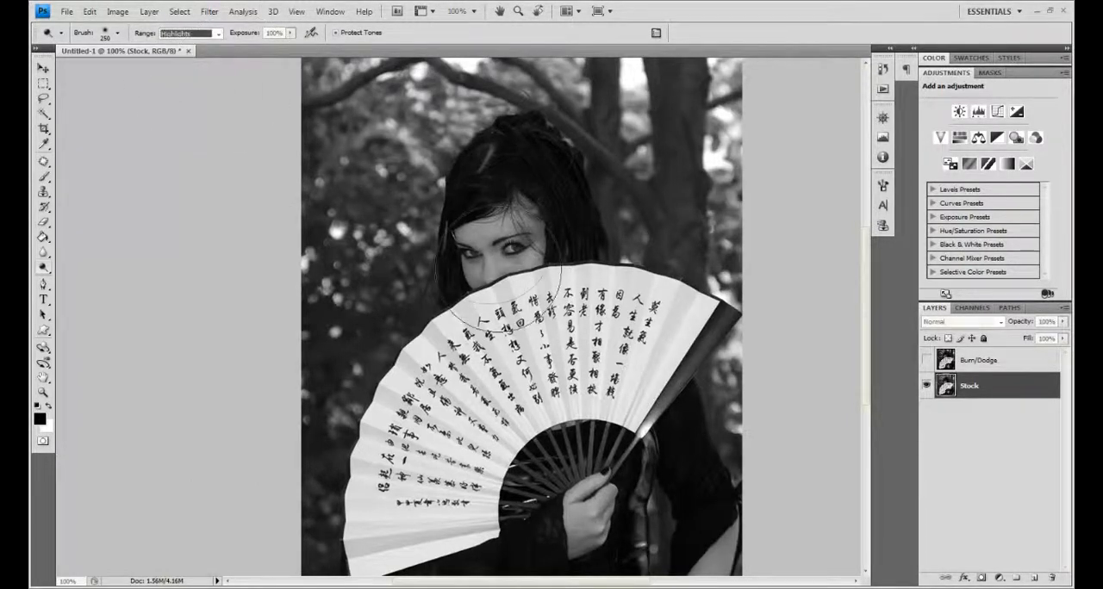
Step: Try dodging across the whole picture with a 400 px brush, and undo the stroke
key(])
key(])
drag(326, 340, 724, 237)
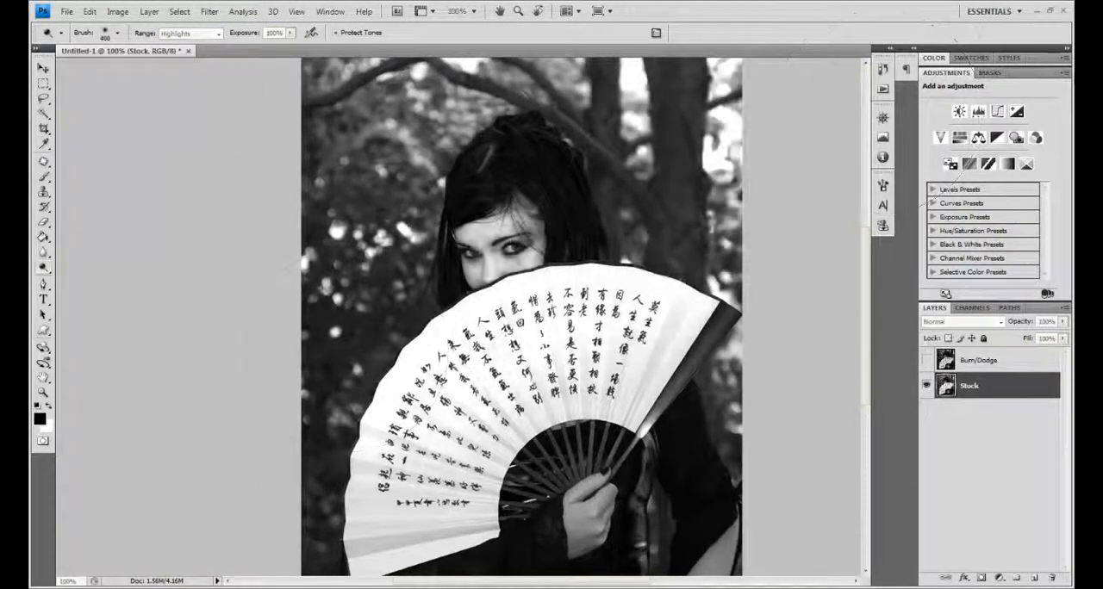
key(ctrl+z)
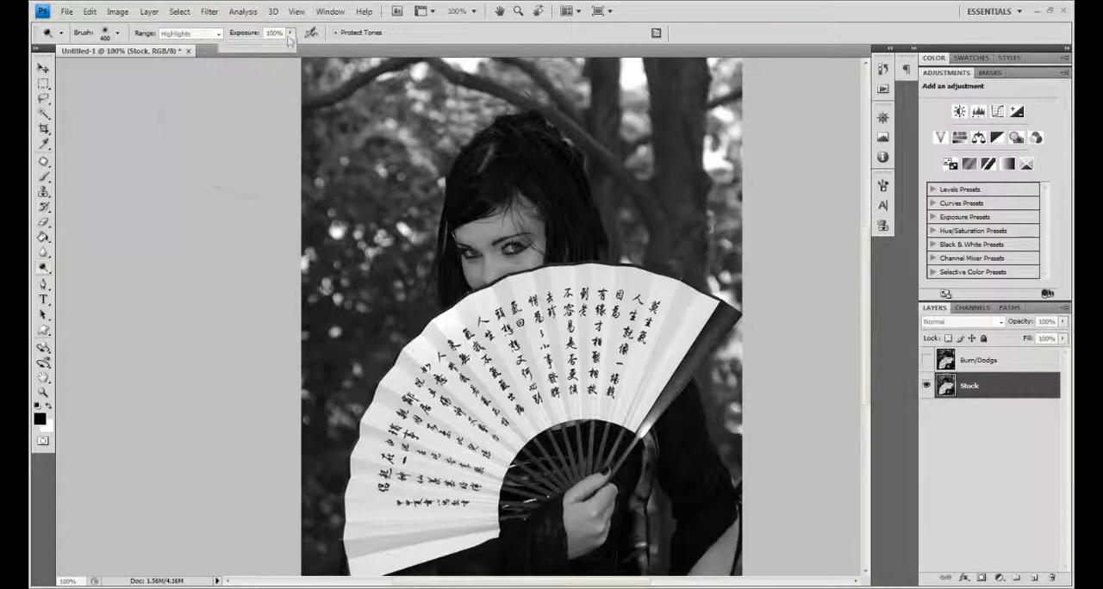
Step: Lower the Dodge tool's exposure to 7% and reduce its brush size to 70 px
click(234, 47)
drag(234, 47, 227, 48)
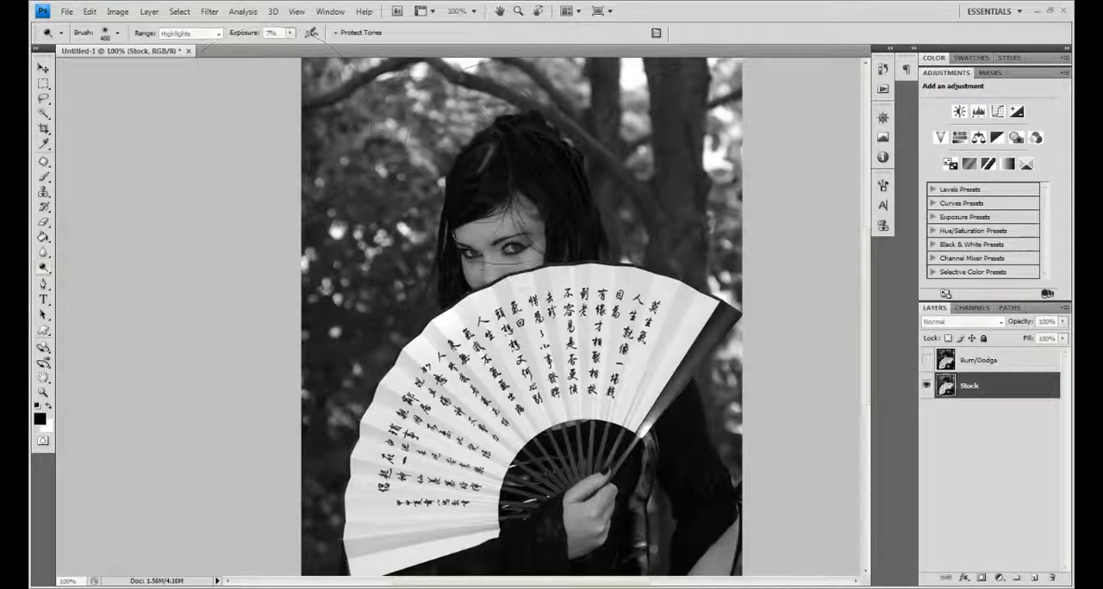
key(bracketleft)
key(bracketleft)
key(bracketleft)
key(bracketleft)
key(bracketleft)
key(bracketleft)
key(bracketleft)
key(bracketleft)
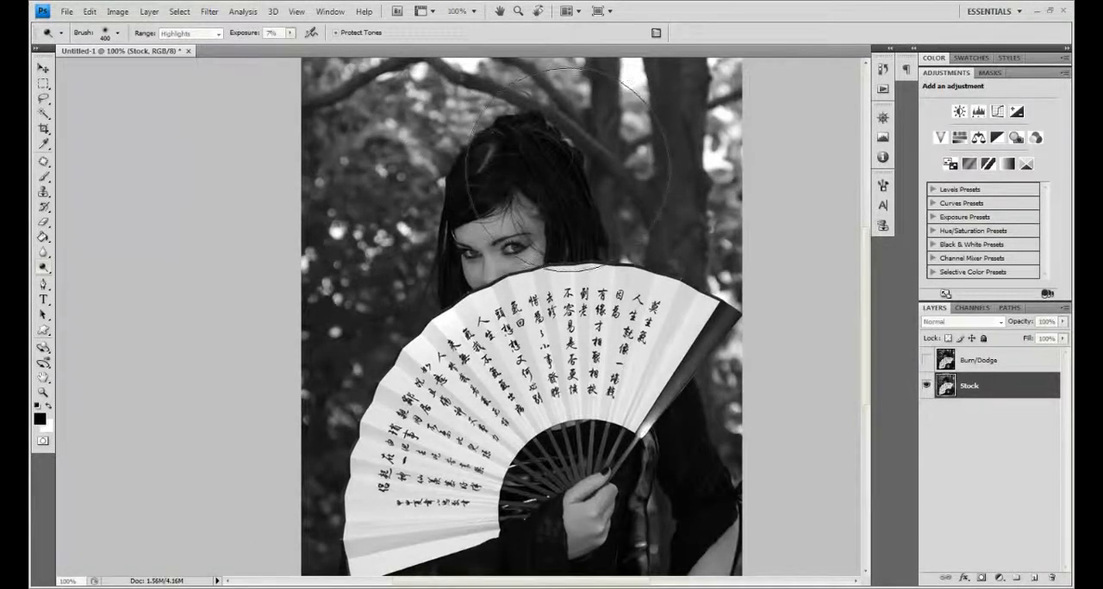
key(bracketleft)
key(bracketleft)
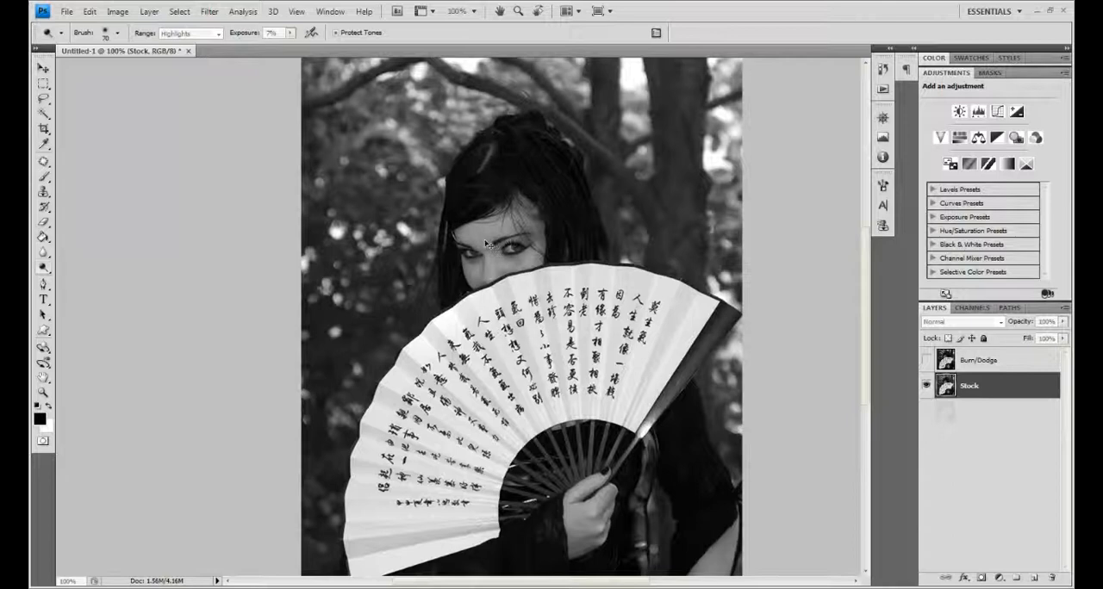
Step: Duplicate the Stock layer and rename the copy Dodge
key(ctrl+j)
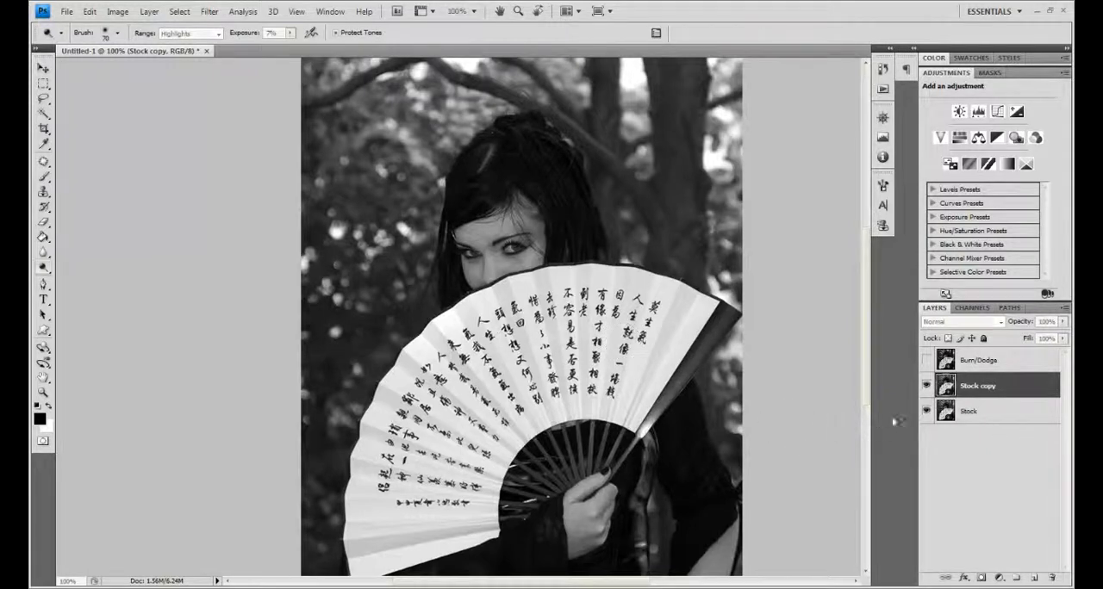
click(969, 407)
click(975, 389)
double_click(977, 387)
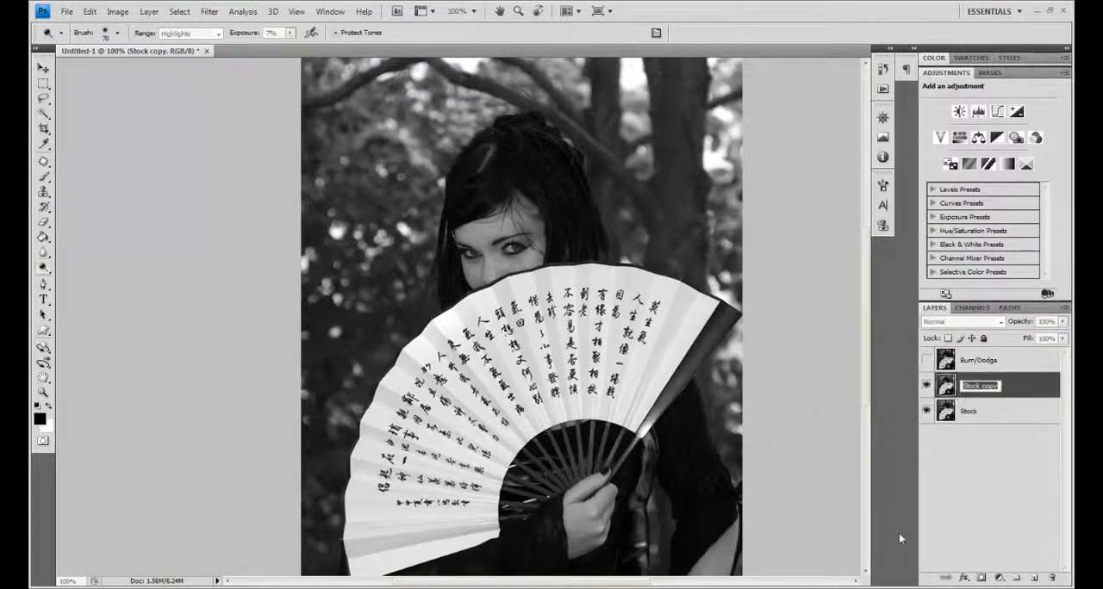
text(Bu)
key(BackSpace)
key(BackSpace)
text(Dodge)
key(Return)
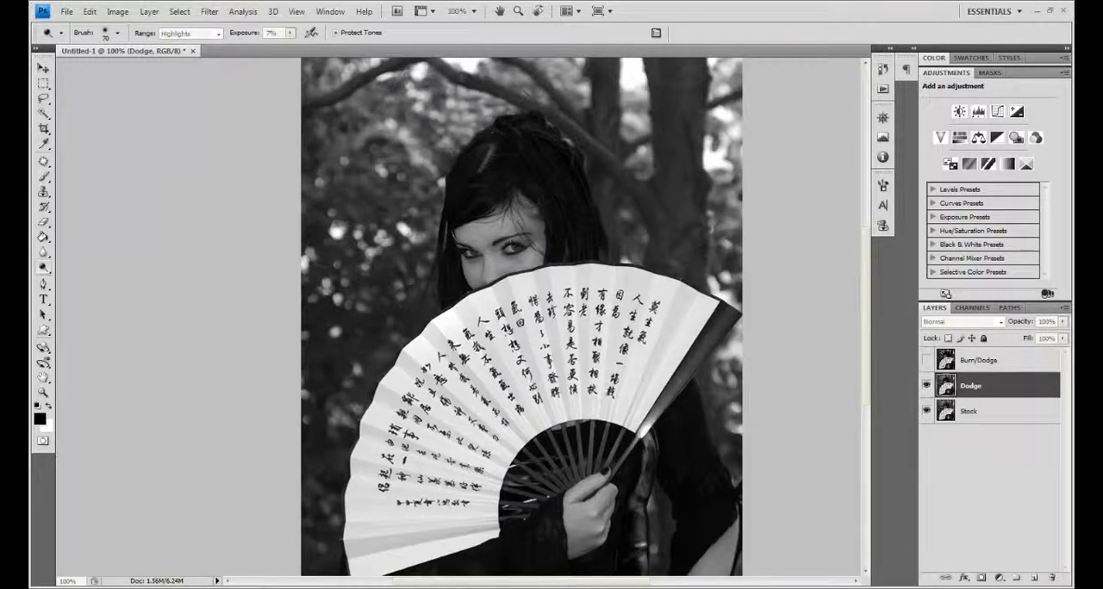
Step: Dodge the highlights on the woman's cheek, nose and forehead, and reduce the brush to 45 px
mouse_move(481, 276)
mouse_down()
mouse_move(488, 257)
mouse_move(495, 269)
mouse_move(490, 252)
mouse_up()
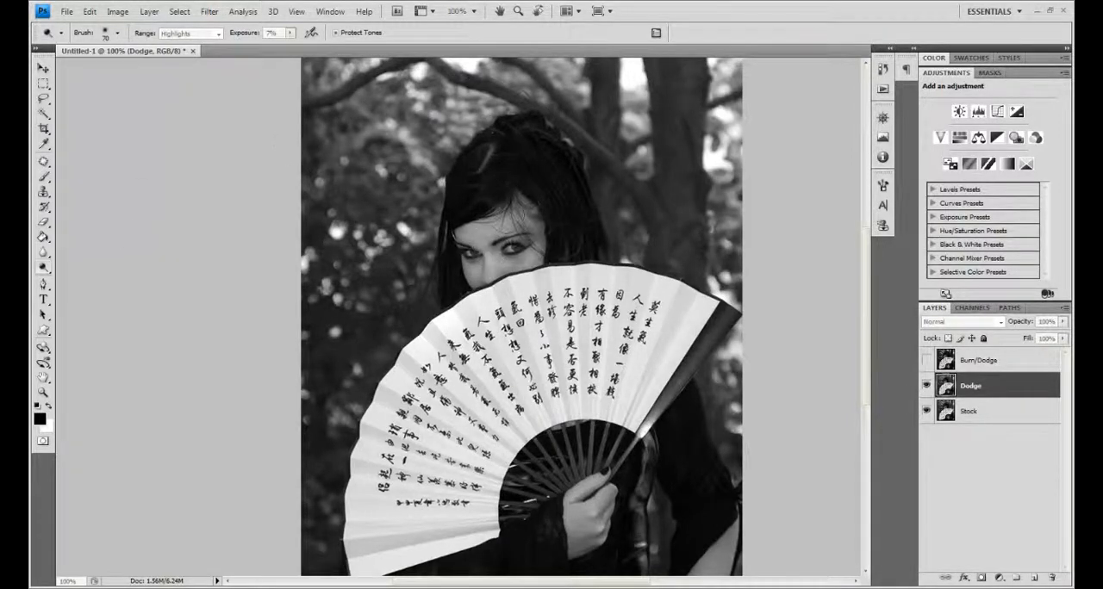
mouse_move(506, 224)
mouse_down()
mouse_move(481, 243)
mouse_move(488, 265)
mouse_move(462, 259)
mouse_move(526, 260)
mouse_move(482, 230)
mouse_up()
key([)
key([)
key([)
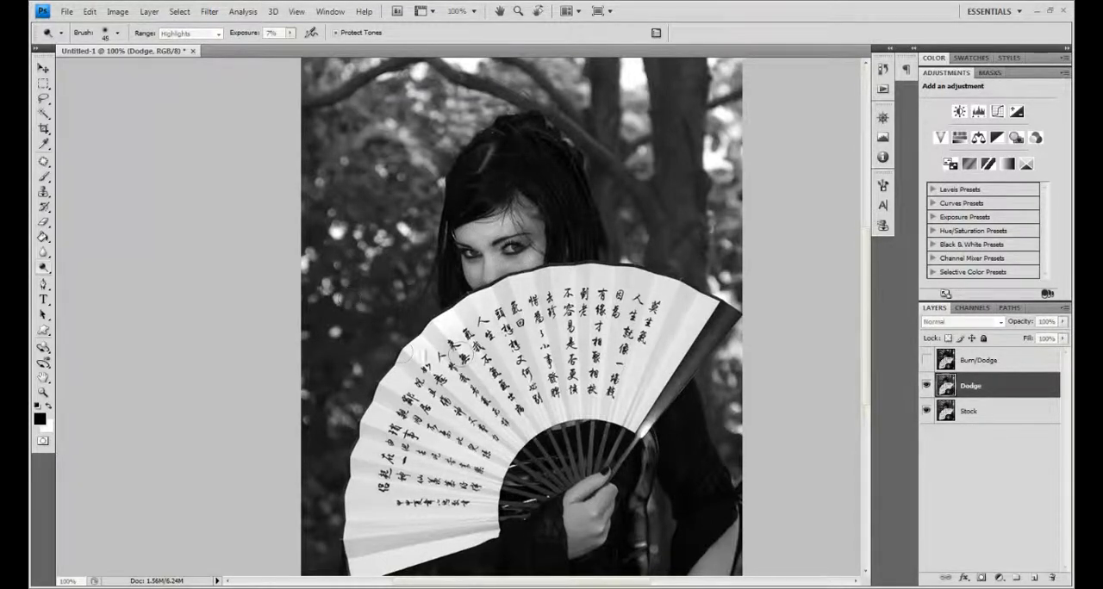
Step: Enlarge the Dodge brush to 125 px for lightening the highlights of the fan
key(bracketright)
key(bracketright)
key(bracketright)
key(bracketright)
key(bracketright)
key(bracketright)
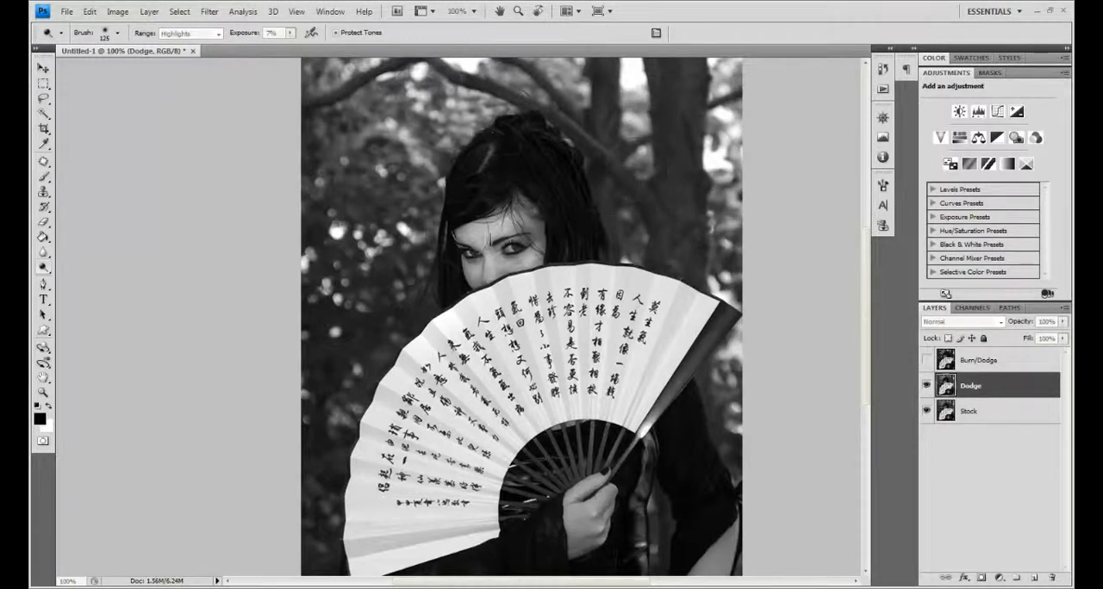
Step: Reduce the Dodge brush to 25 px and lighten the fine highlights around the woman's eyes
key(bracketleft)
key(bracketleft)
key(bracketleft)
key(bracketleft)
key(bracketleft)
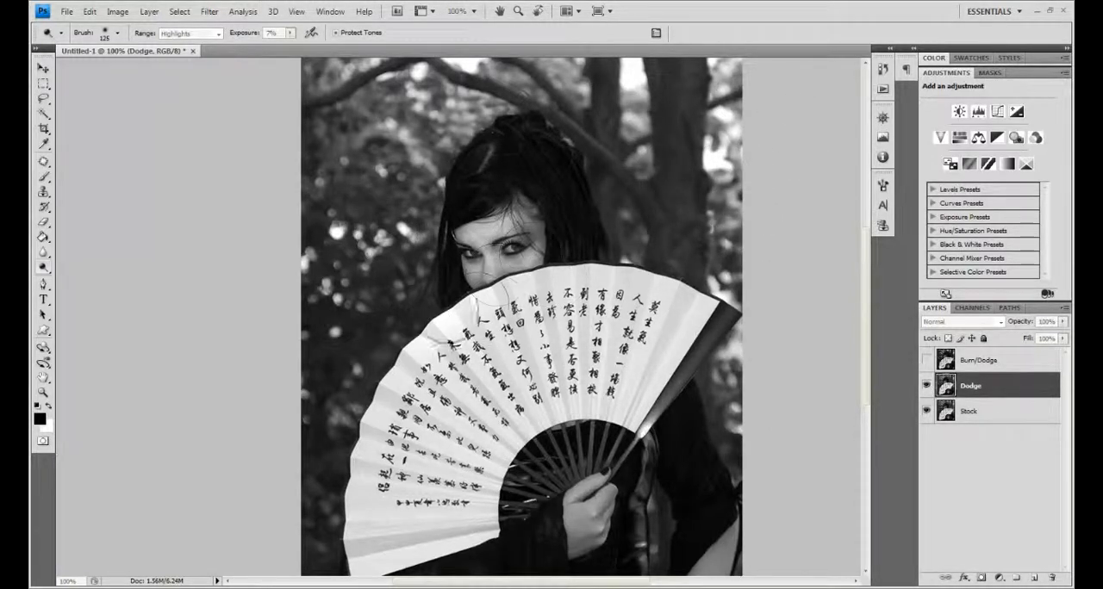
key(bracketleft)
key(bracketleft)
key(bracketleft)
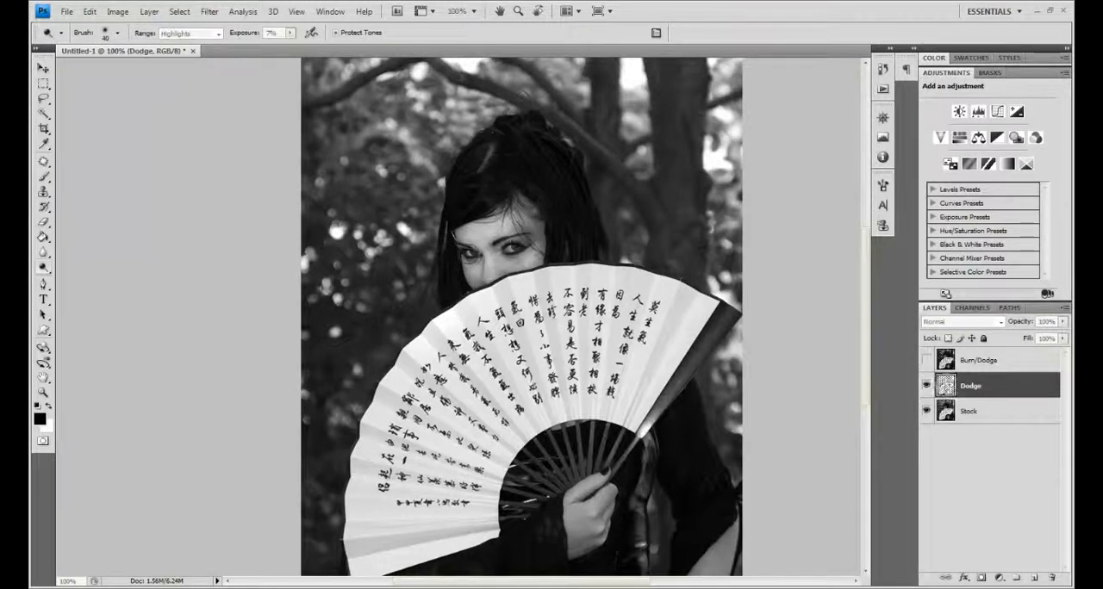
key(bracketleft)
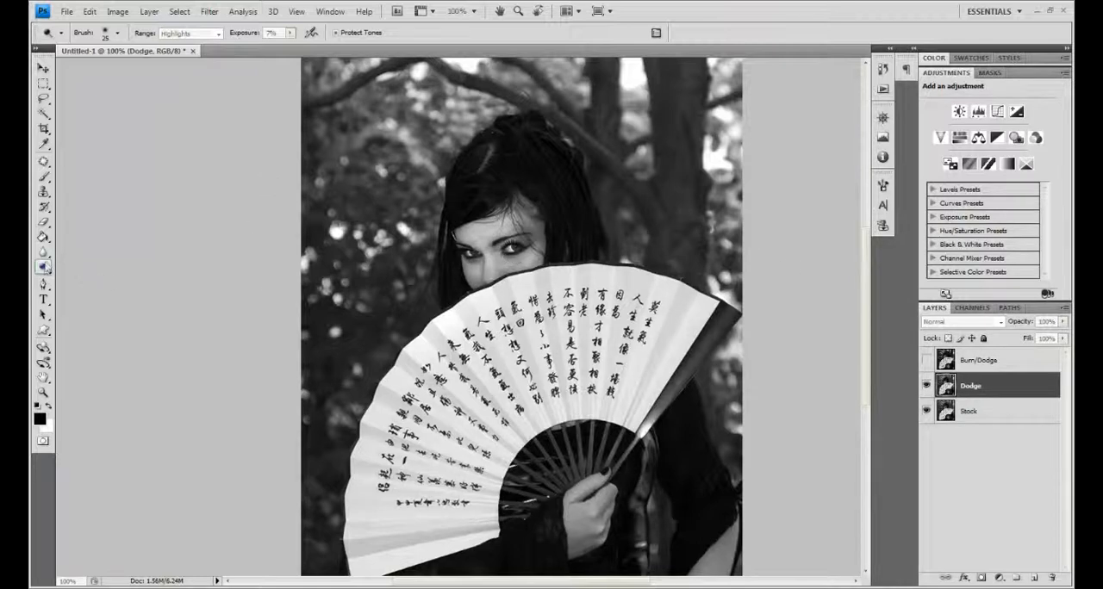
Step: Switch to the Burn tool with the Shadows range and darken the area around the woman's eye
click(43, 267)
click(99, 280)
click(217, 33)
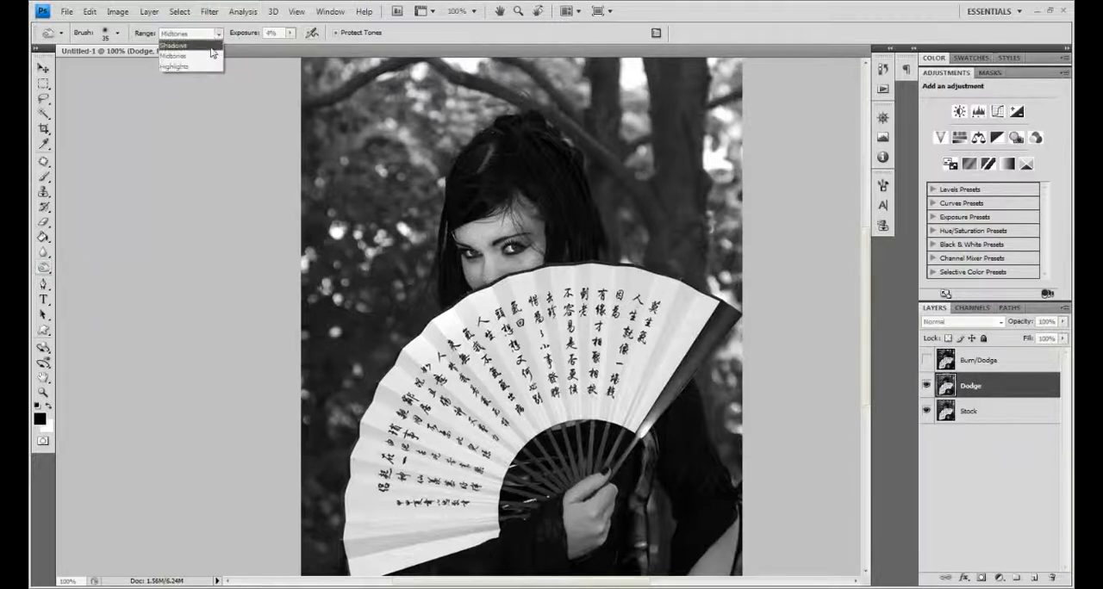
click(205, 46)
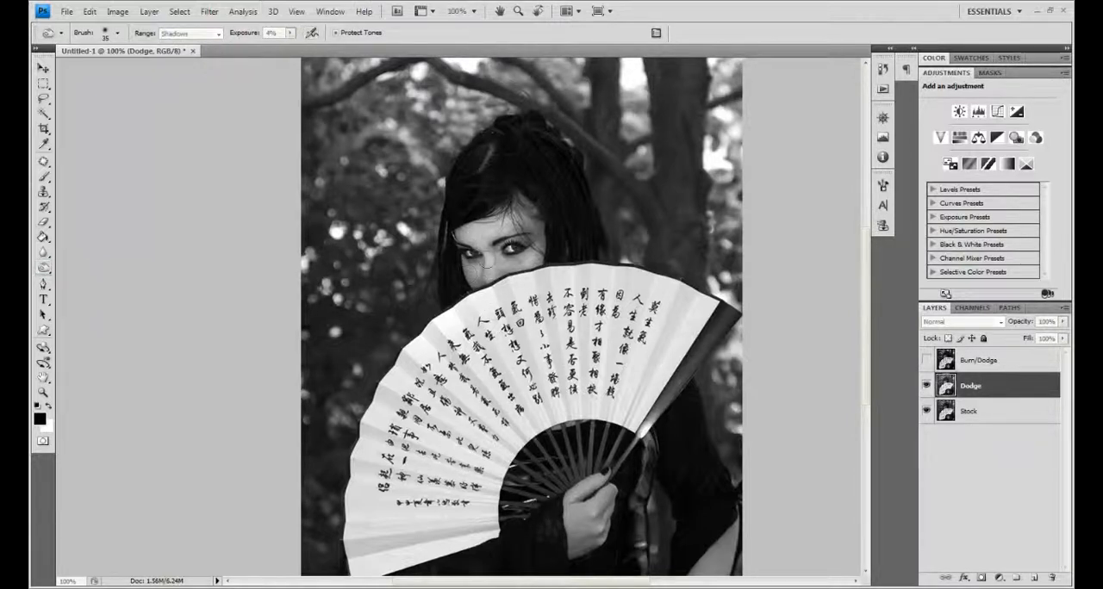
drag(515, 250, 524, 255)
Step: Set the Burn tool's exposure to 45% and its brush size to 250 px
click(219, 33)
click(288, 33)
click(290, 34)
drag(290, 50, 320, 50)
key(bracketright)
key(bracketright)
key(bracketright)
key(bracketright)
key(bracketright)
key(bracketright)
key(bracketright)
key(bracketright)
key(bracketright)
key(bracketright)
key(bracketright)
key(bracketright)
key(bracketright)
key(bracketleft)
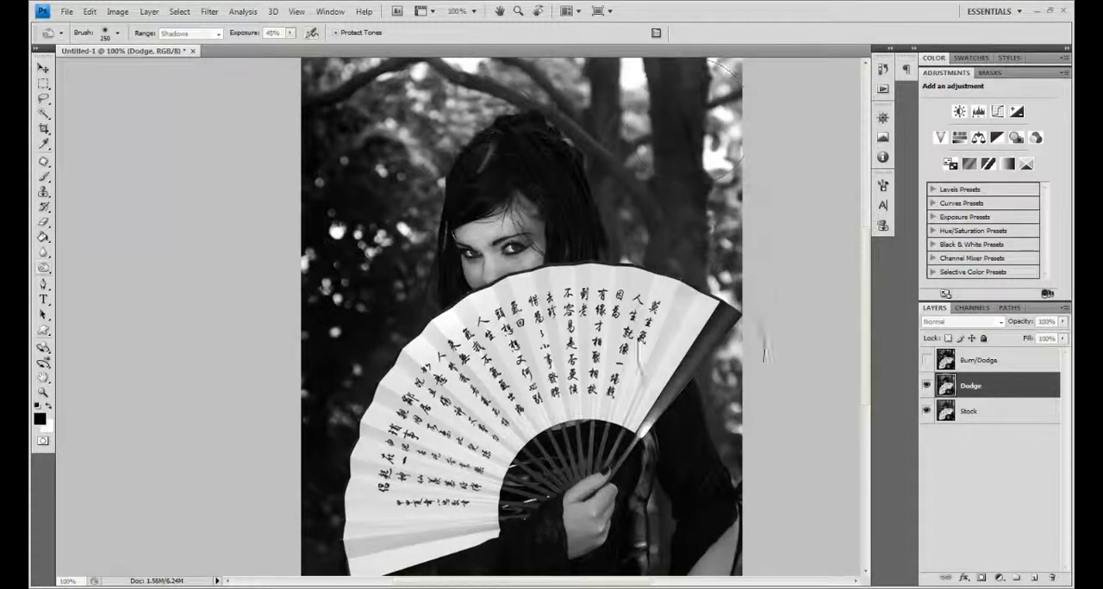
Step: Burn the shadows of the woman's clothing, hair and the surrounding trees on the Dodge layer
mouse_move(608, 242)
mouse_down()
mouse_move(763, 345)
mouse_move(639, 520)
mouse_up()
mouse_move(344, 522)
mouse_down()
mouse_move(311, 374)
mouse_move(555, 91)
mouse_move(343, 112)
mouse_up()
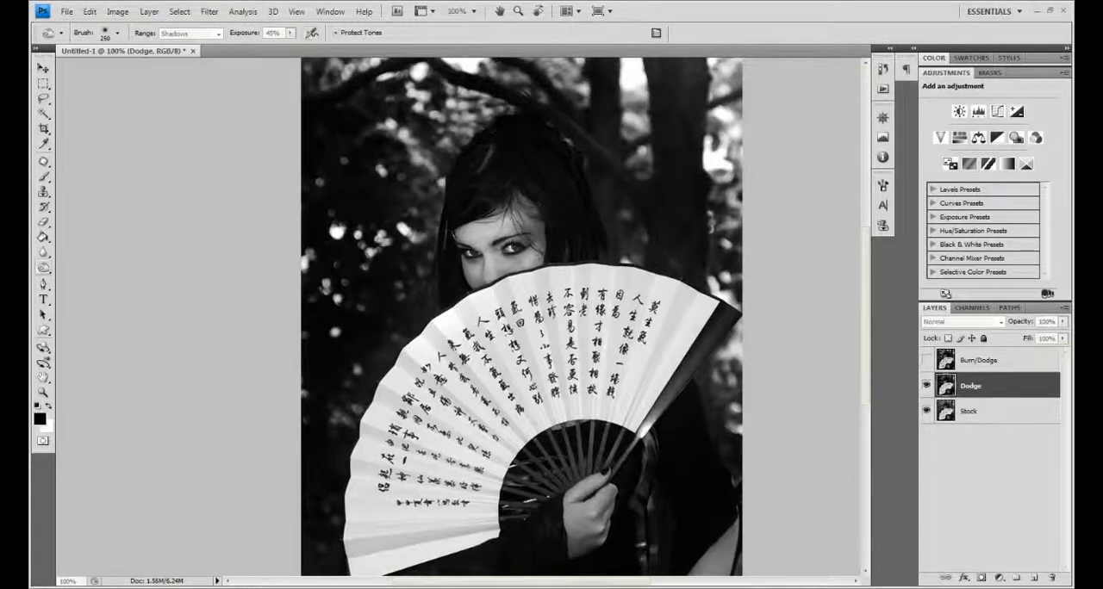
drag(581, 86, 763, 160)
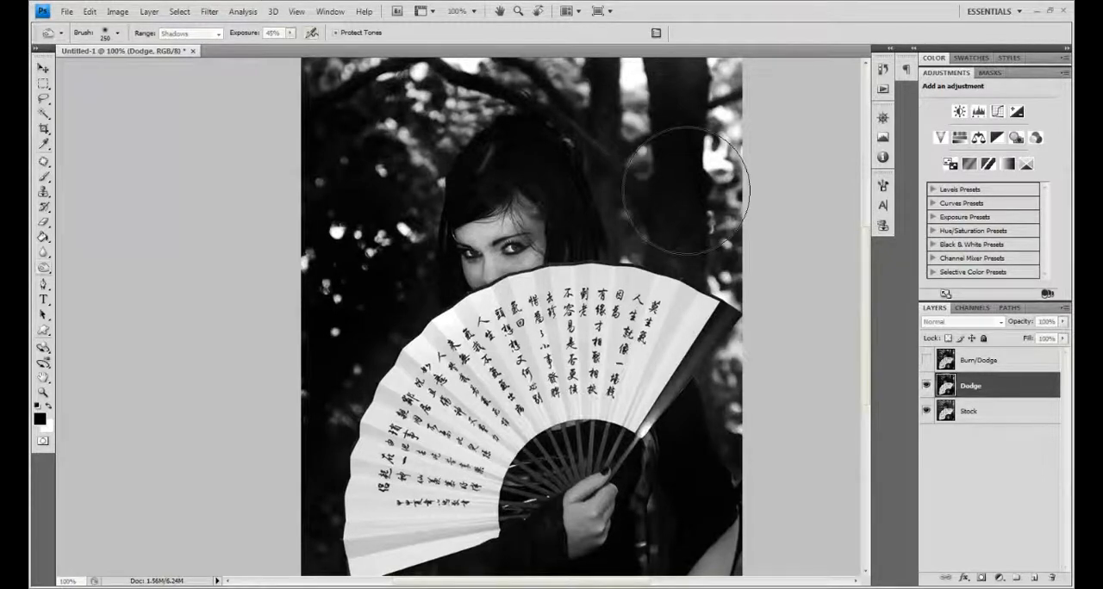
Step: Hide the Dodge layer, and show and select the Burn/Dodge layer
click(925, 386)
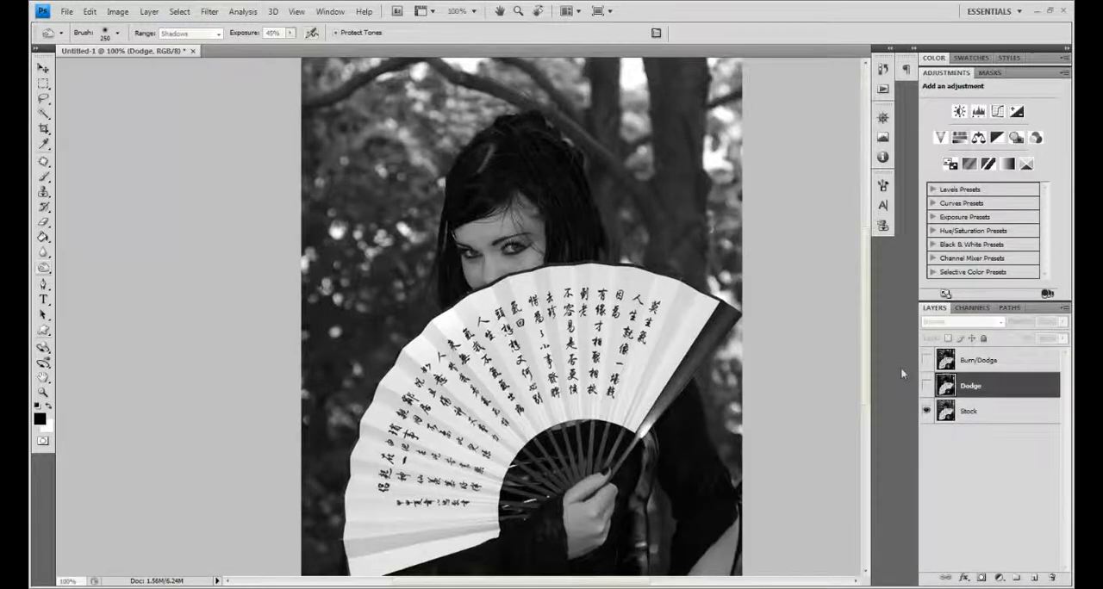
click(926, 361)
click(978, 361)
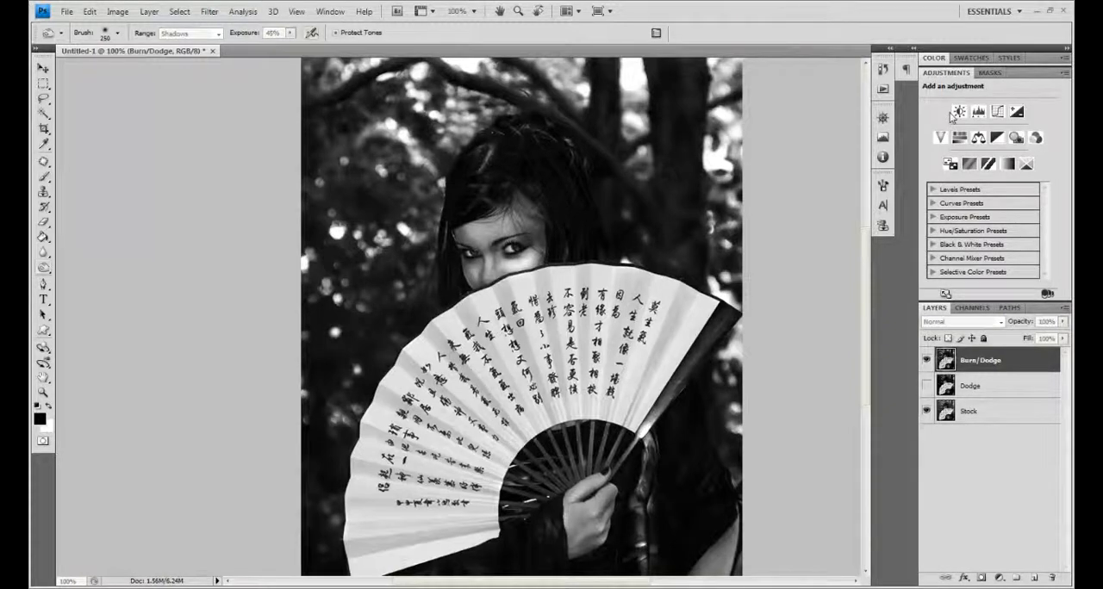
Step: Compare the finished Burn/Dodge layer with the original Stock photo by repeatedly toggling the layer's visibility
click(926, 360)
click(925, 361)
click(923, 365)
click(923, 365)
click(922, 367)
click(921, 369)
click(923, 366)
click(925, 367)
click(926, 368)
click(926, 362)
click(923, 365)
click(922, 367)
click(925, 365)
click(924, 363)
click(926, 360)
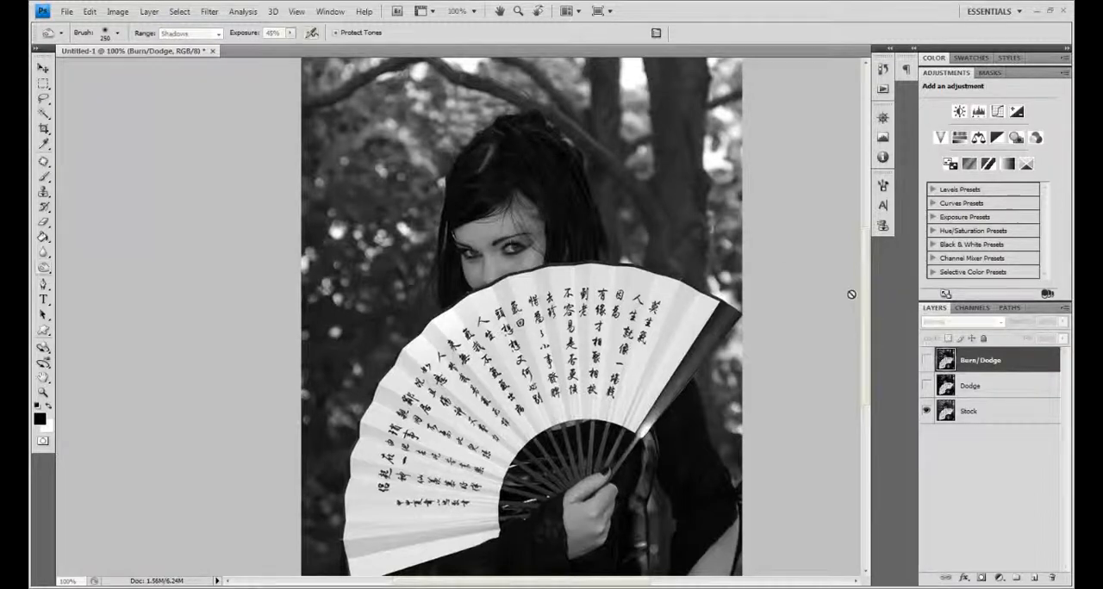
click(924, 364)
click(924, 363)
click(924, 363)
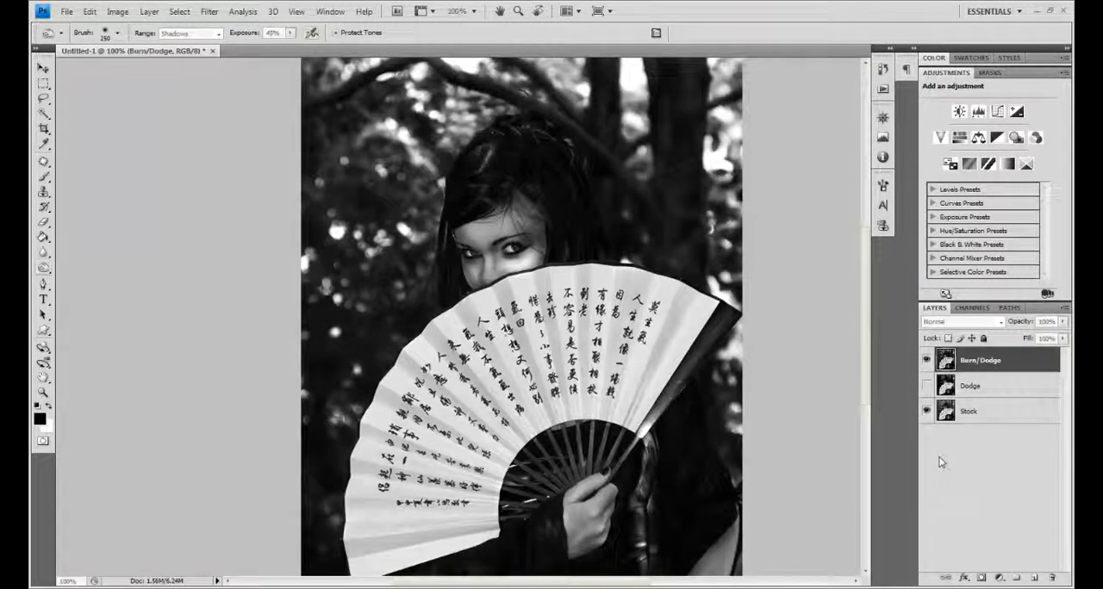